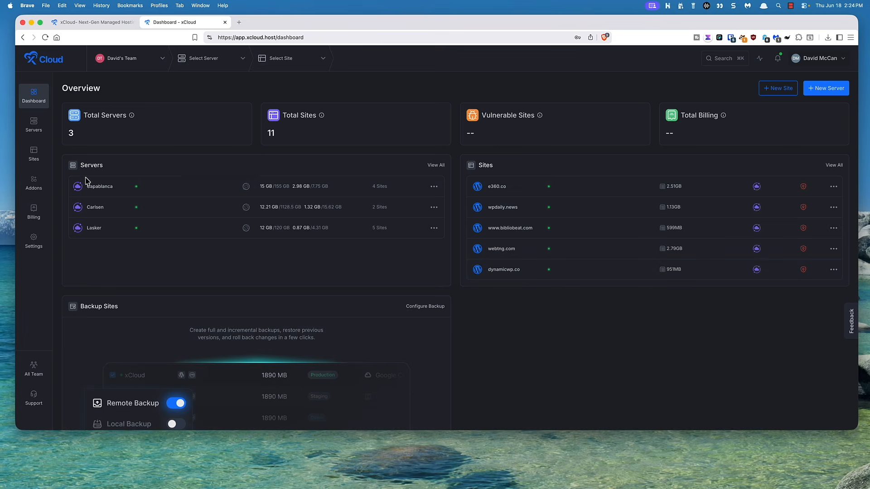
Open the xCloud Pulse download page from the developer options in the xCloud account settings
{"action": "left_click", "coordinate": [34, 242]}
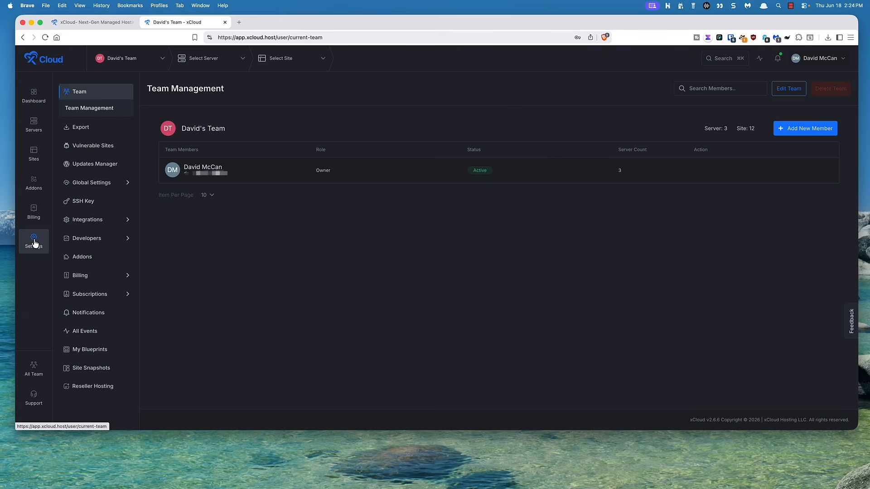
{"action": "mouse_move", "coordinate": [105, 239]}
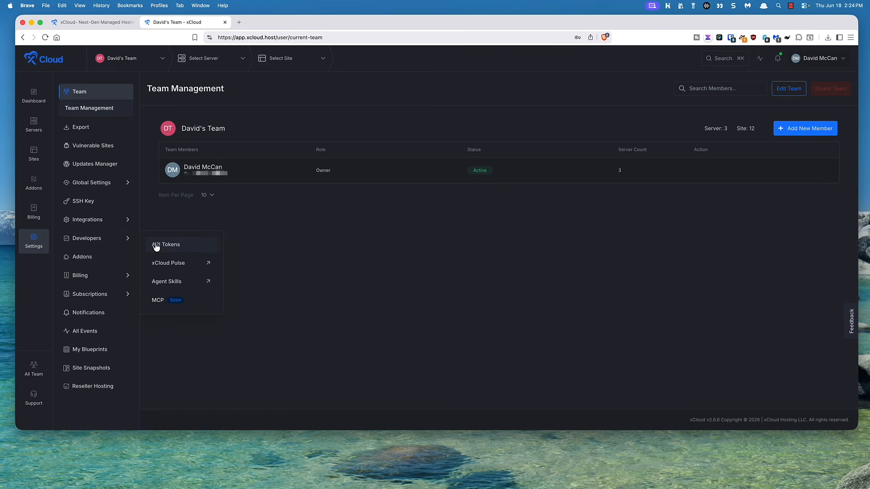
{"action": "left_click", "coordinate": [178, 268]}
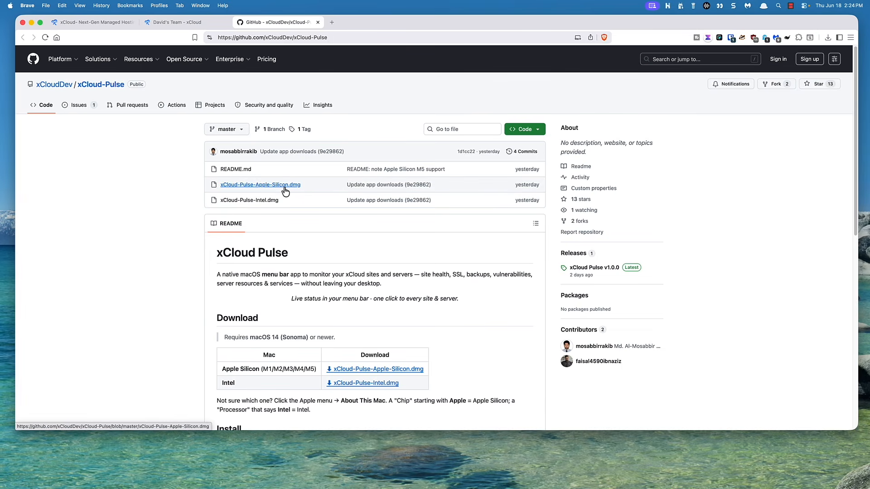
Review the README's install instructions and download xCloud-Pulse-Apple-Silicon.dmg to the Downloads folder
{"action": "scroll", "coordinate": [146, 201], "scroll_direction": "down", "scroll_amount": 3}
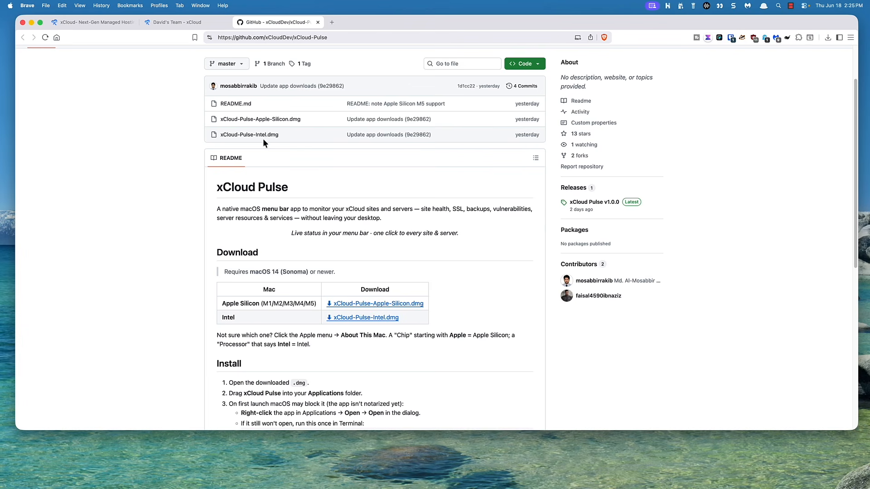
{"action": "scroll", "coordinate": [171, 153], "scroll_direction": "down", "scroll_amount": 5}
{"action": "scroll", "coordinate": [171, 152], "scroll_direction": "down", "scroll_amount": 3}
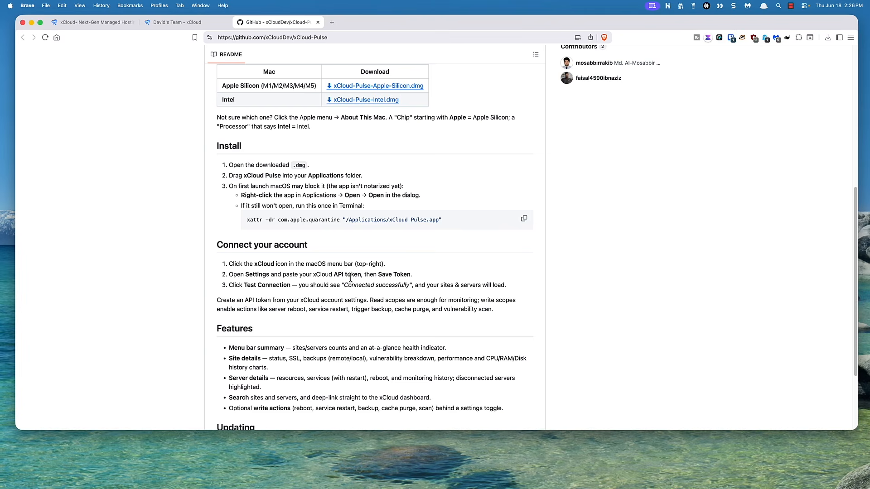
{"action": "left_click", "coordinate": [354, 87]}
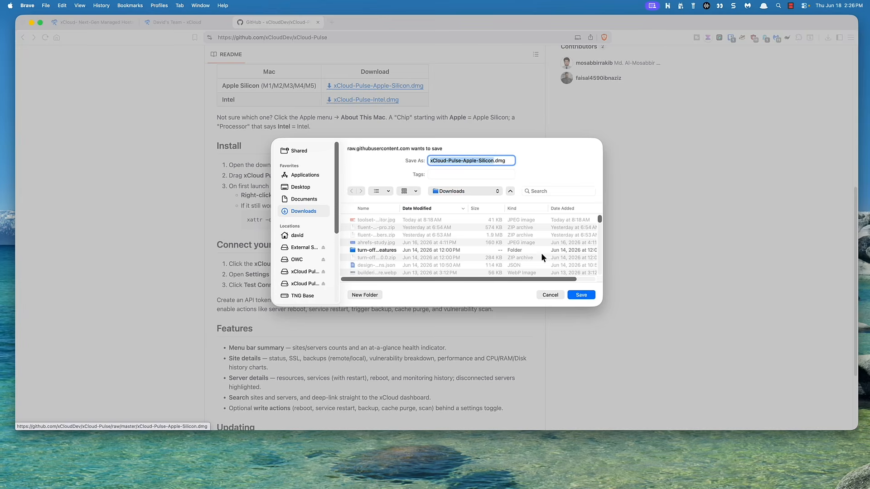
{"action": "left_click", "coordinate": [586, 295]}
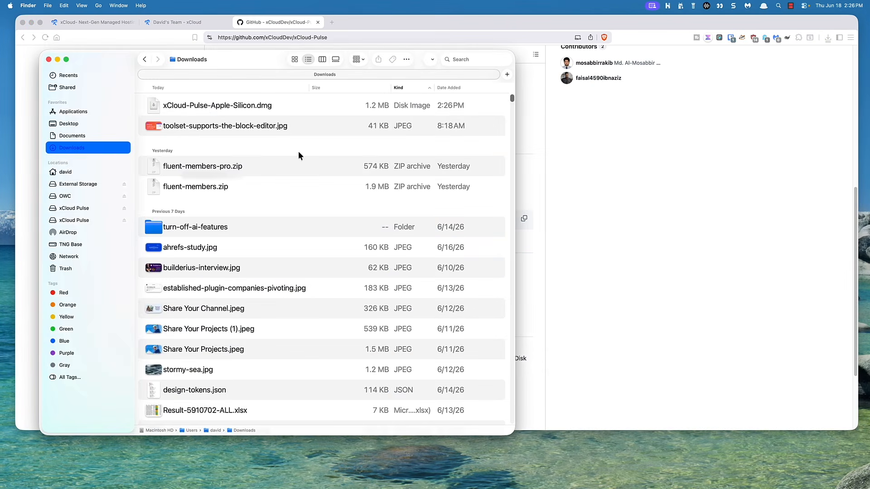
Open the downloaded xCloud-Pulse-Apple-Silicon.dmg, copy xCloud Pulse.app into Applications, and try to launch it
{"action": "left_click", "coordinate": [210, 109]}
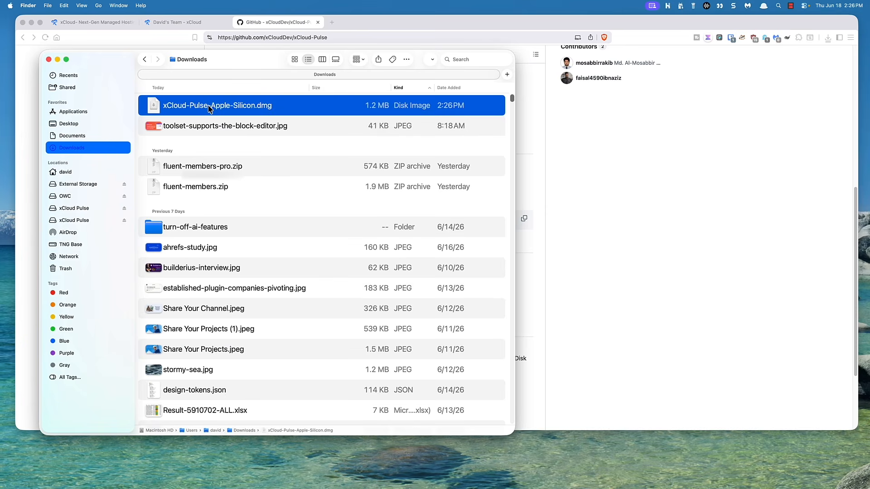
{"action": "double_click", "coordinate": [209, 108]}
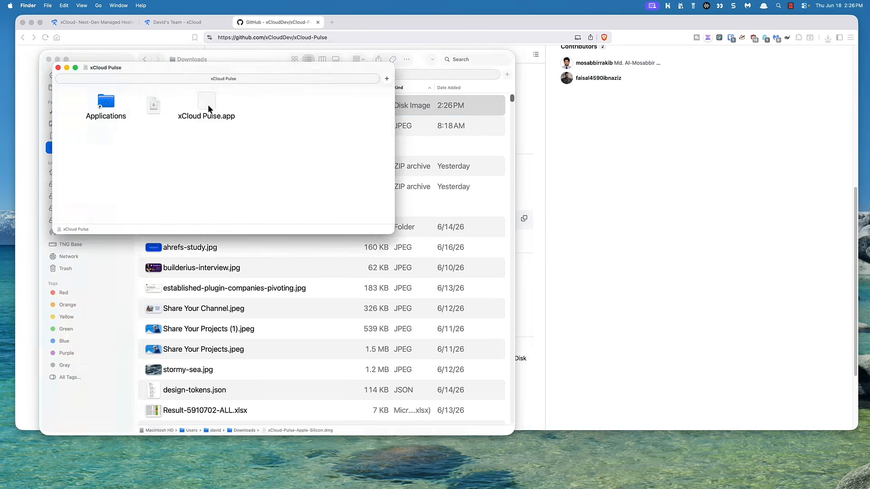
{"action": "left_click", "coordinate": [208, 104]}
{"action": "left_click_drag", "start_coordinate": [208, 104], "coordinate": [107, 110]}
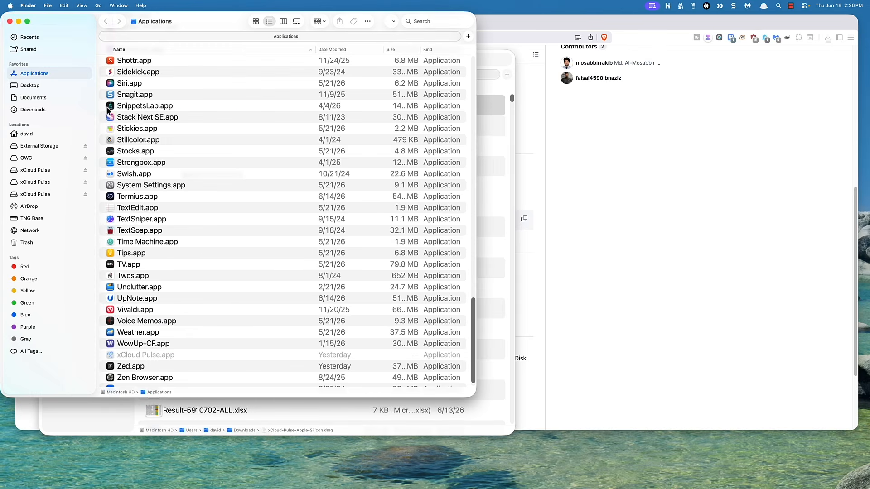
{"action": "double_click", "coordinate": [146, 356]}
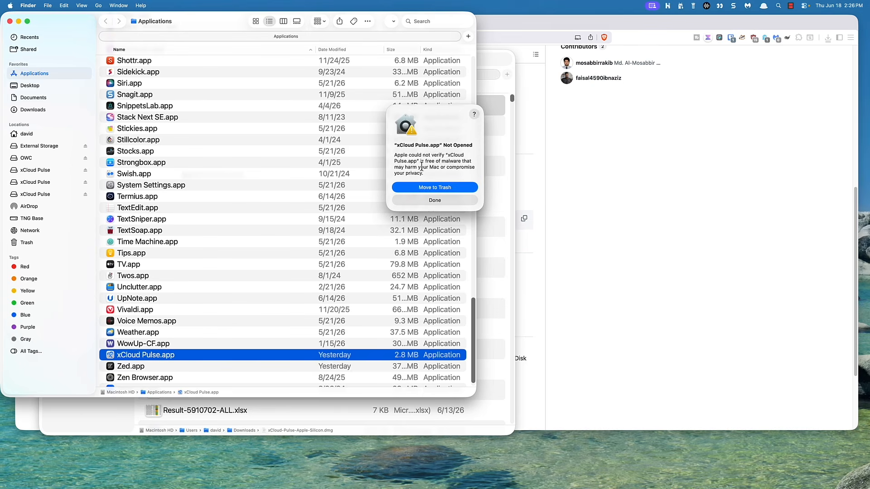
{"action": "left_click", "coordinate": [434, 200]}
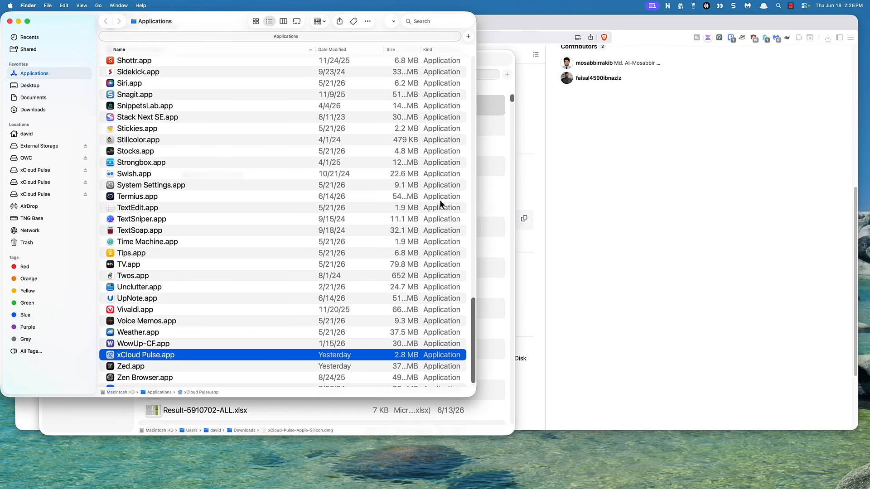
Copy the README's quarantine-removal command, xattr -dr com.apple.quarantine "/Applications/xCloud Pulse.app", and run it in Terminal
{"action": "left_click", "coordinate": [527, 134]}
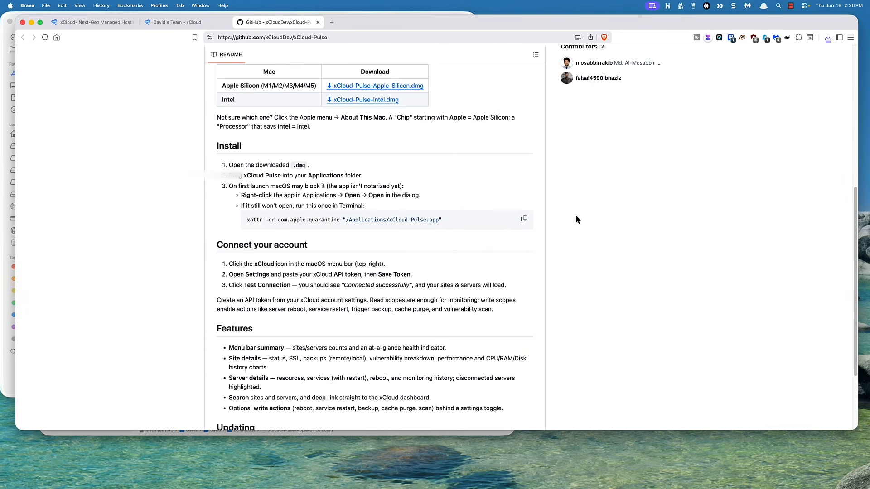
{"action": "left_click", "coordinate": [525, 220]}
{"action": "key", "text": "super+Tab"}
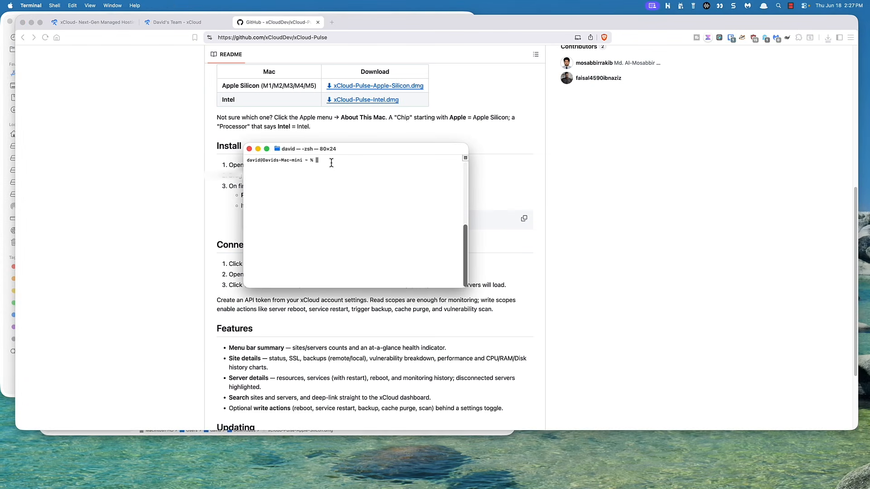
{"action": "key", "text": "super+v"}
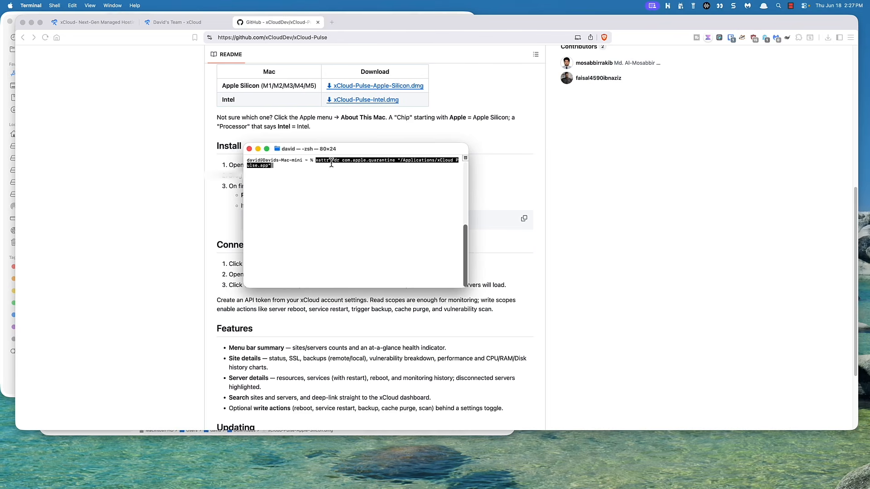
{"action": "key", "text": "Return"}
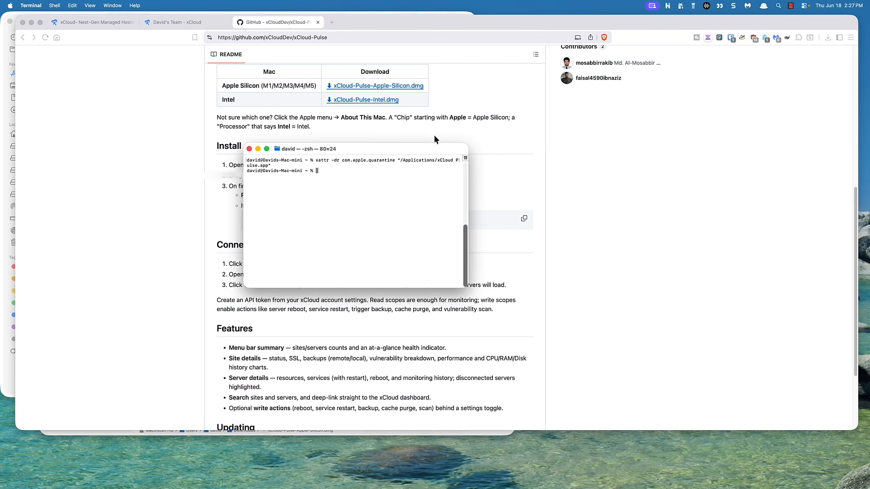
Launch xCloud Pulse from the Applications folder and show its status summary
{"action": "left_click", "coordinate": [438, 12]}
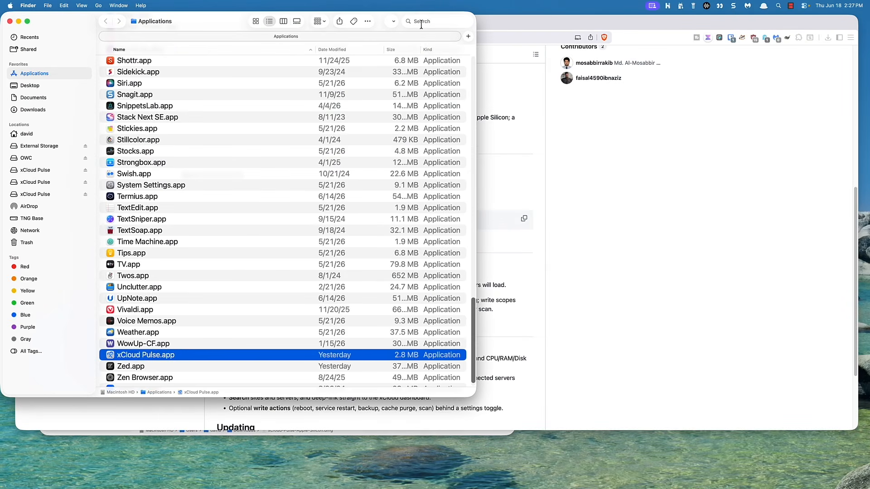
{"action": "double_click", "coordinate": [132, 354]}
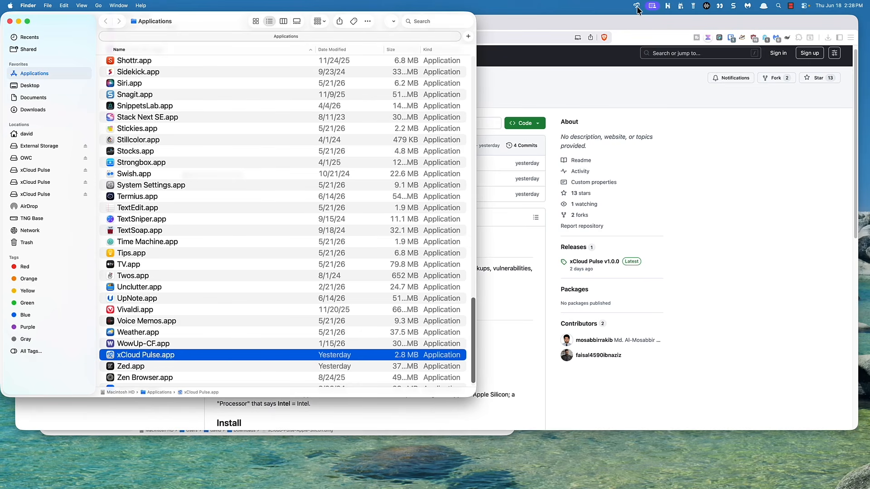
{"action": "left_click", "coordinate": [636, 6]}
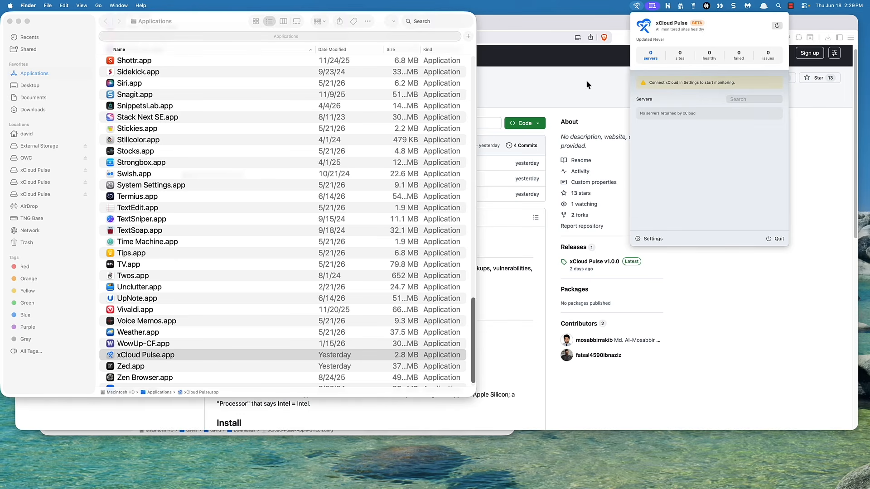
Switch back to the xCloud account in the browser and open the developer API Tokens page
{"action": "left_click", "coordinate": [506, 21]}
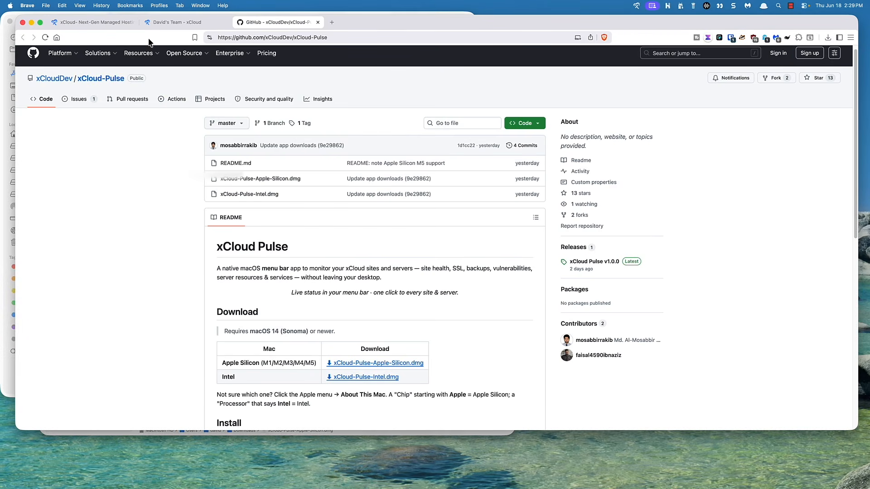
{"action": "left_click", "coordinate": [189, 24]}
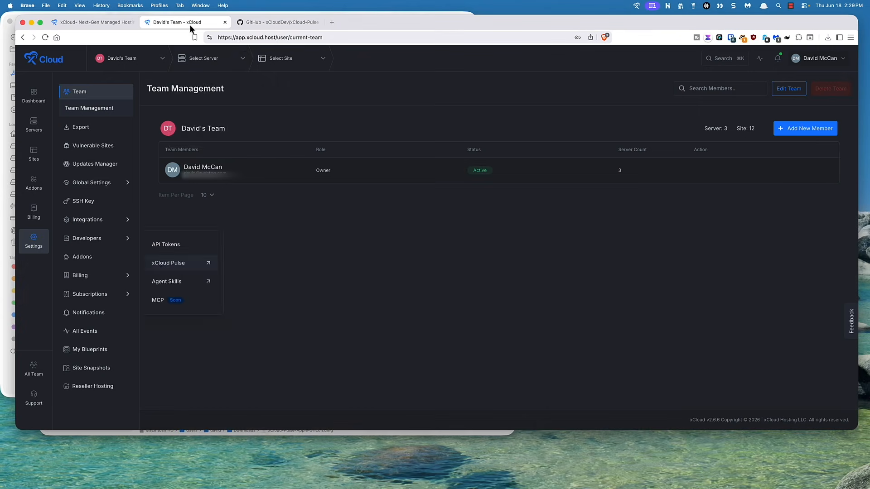
{"action": "mouse_move", "coordinate": [198, 83]}
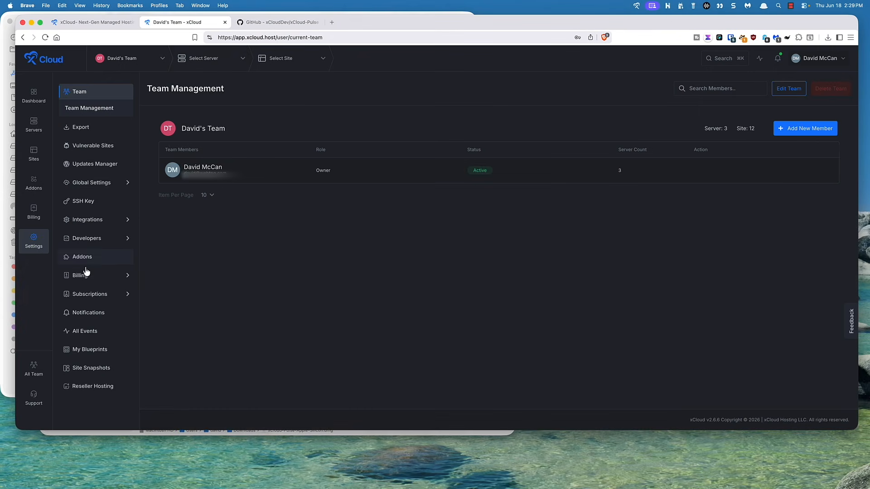
{"action": "mouse_move", "coordinate": [84, 278]}
{"action": "mouse_move", "coordinate": [83, 239]}
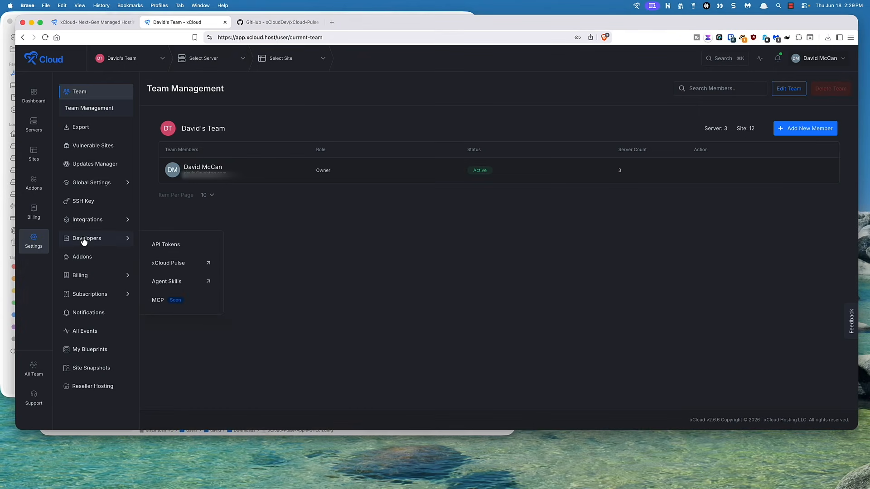
{"action": "left_click", "coordinate": [167, 249]}
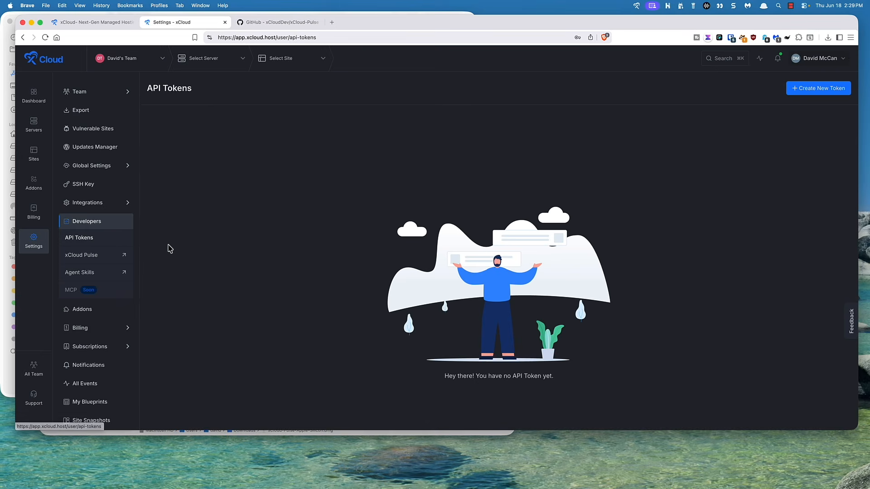
Create an API token named xCloud Pulse with only the read:servers and read:sites permissions
{"action": "left_click", "coordinate": [820, 91]}
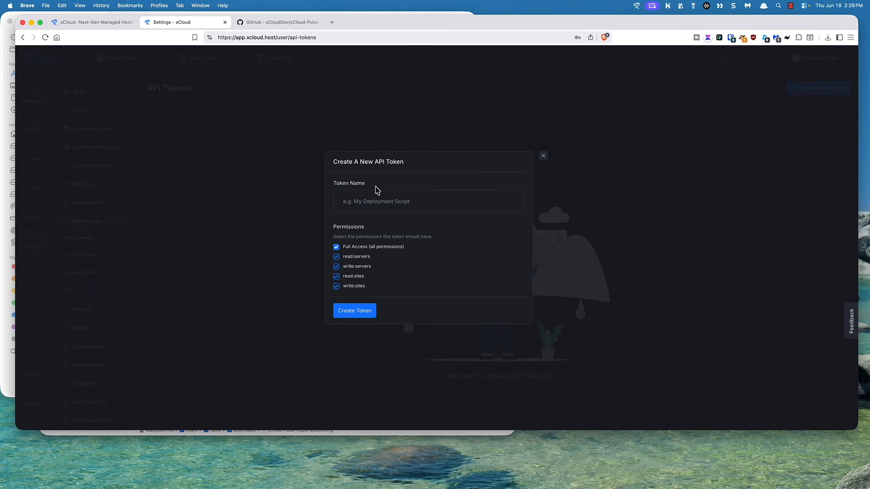
{"action": "left_click", "coordinate": [365, 201]}
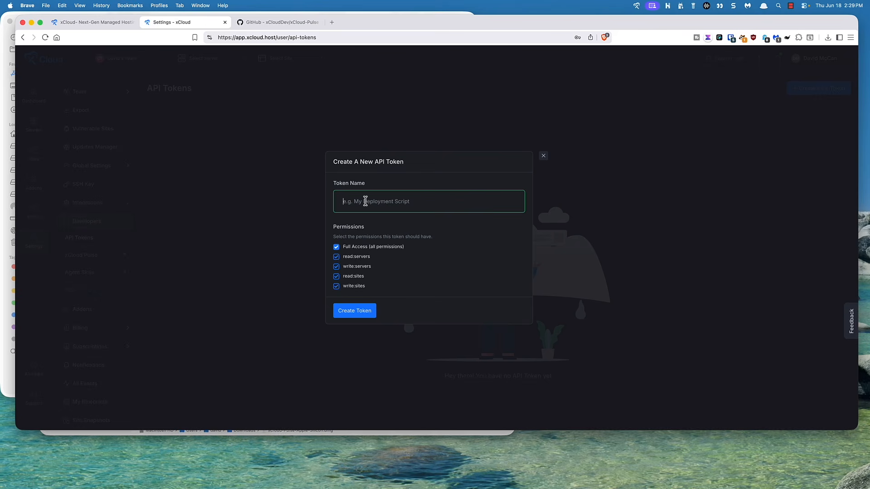
{"action": "type", "text": "xCloud Pulse"}
{"action": "left_click", "coordinate": [336, 247]}
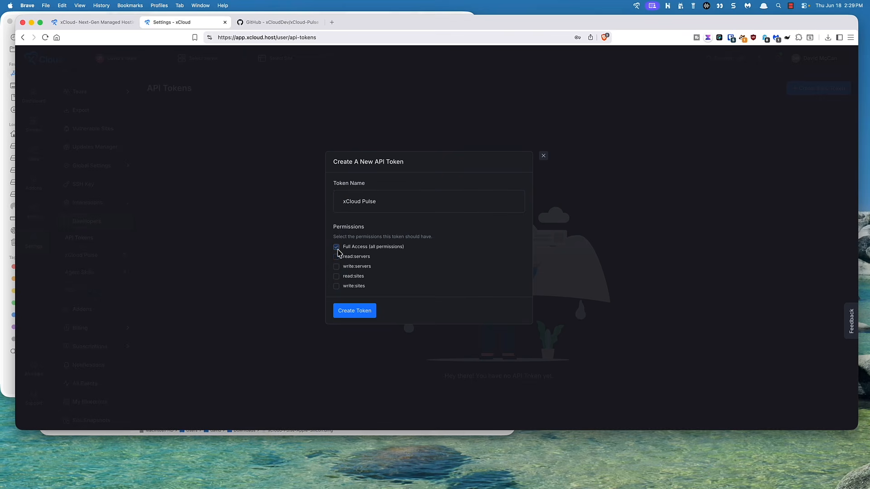
{"action": "left_click", "coordinate": [336, 257]}
{"action": "left_click", "coordinate": [337, 277]}
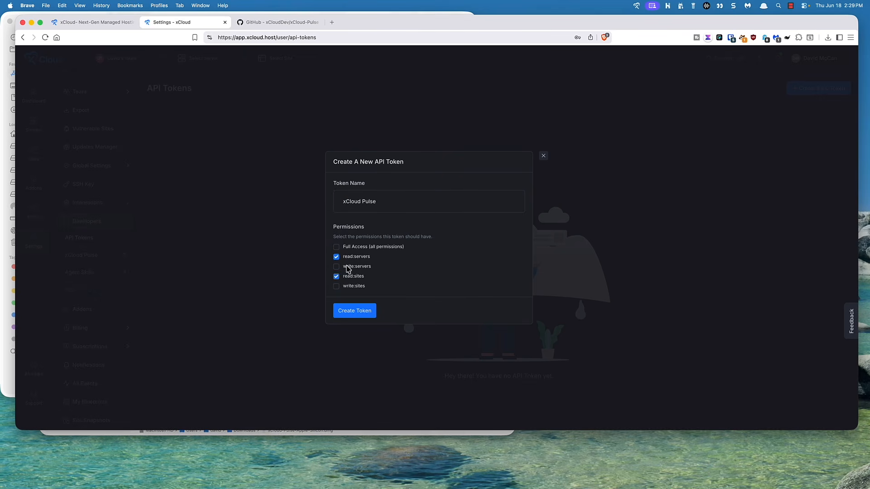
{"action": "left_click", "coordinate": [355, 313]}
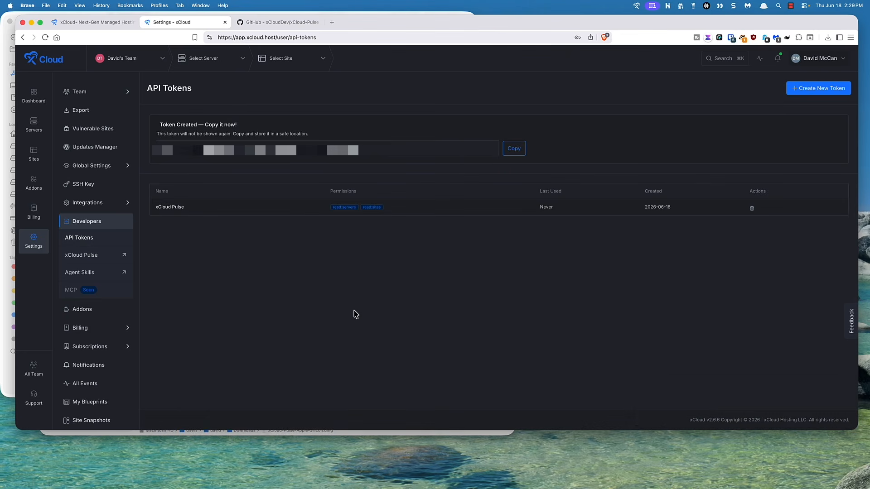
Copy the new API token and clear away the browser, Applications and Terminal windows
{"action": "left_click", "coordinate": [514, 151]}
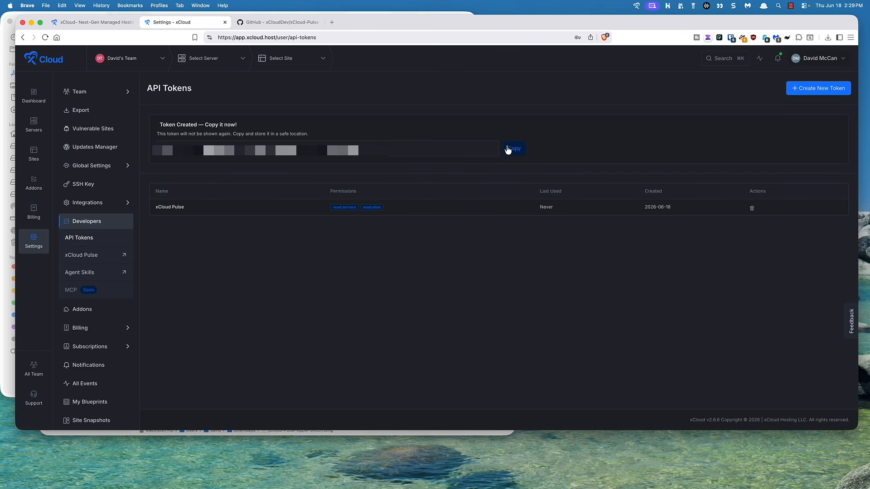
{"action": "left_click", "coordinate": [31, 22]}
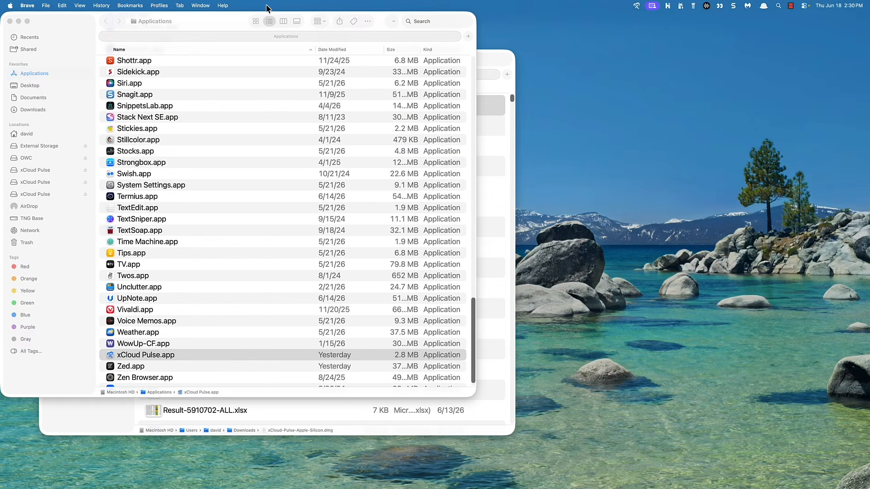
{"action": "left_click", "coordinate": [10, 22]}
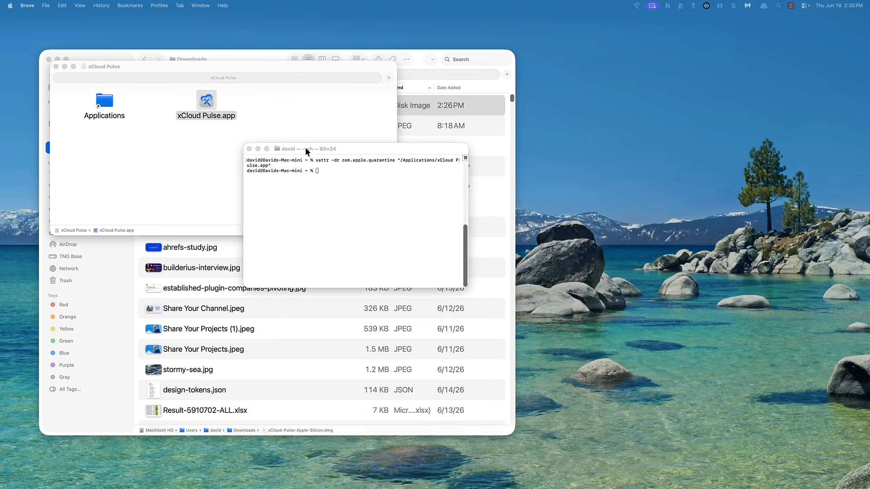
{"action": "left_click", "coordinate": [250, 150]}
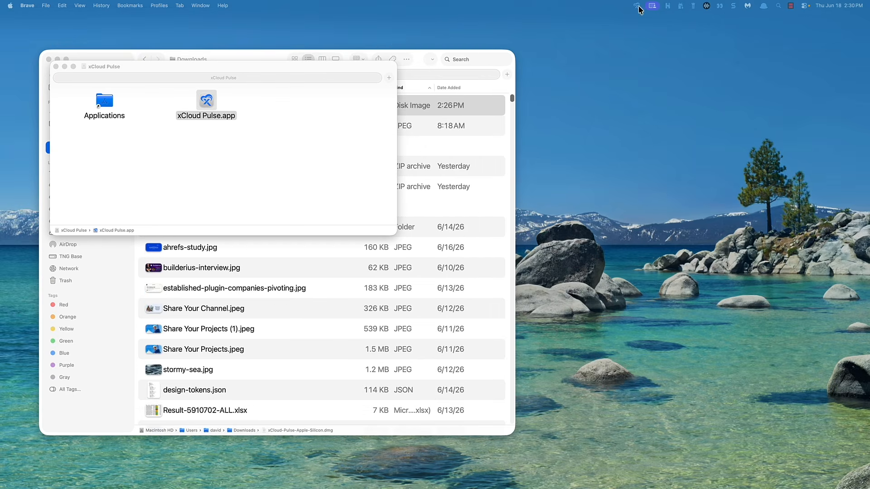
Open the xCloud Pulse settings, paste the copied API token into the xCloud API Token field and save it
{"action": "left_click", "coordinate": [637, 6]}
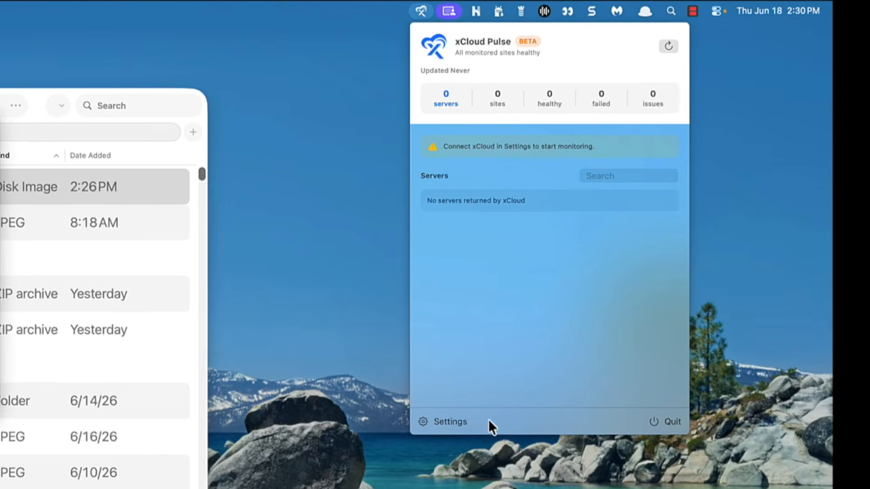
{"action": "left_click", "coordinate": [440, 428]}
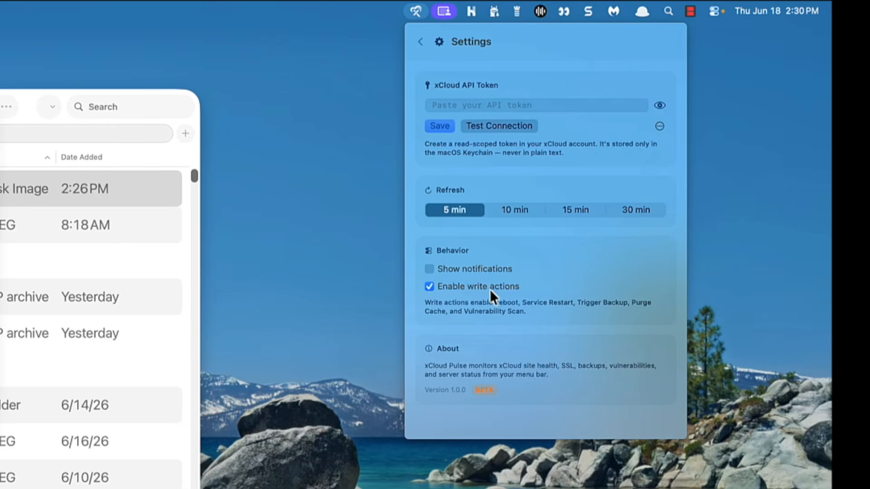
{"action": "left_click", "coordinate": [448, 104]}
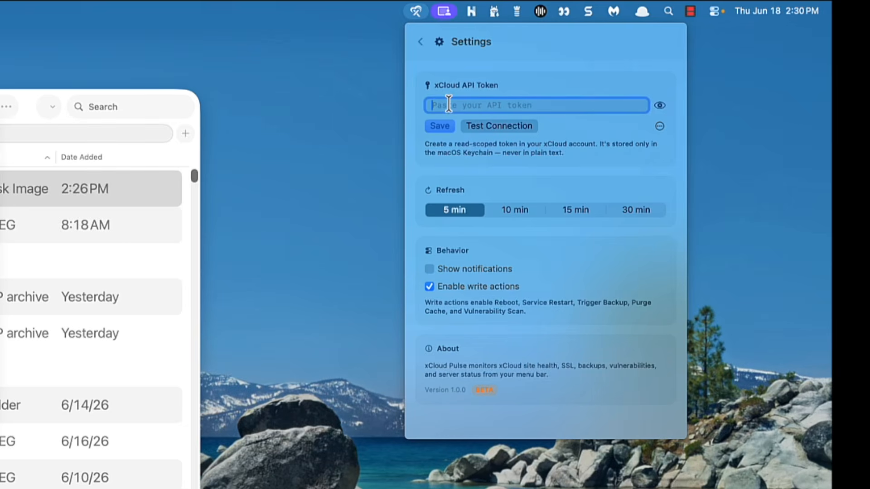
{"action": "right_click", "coordinate": [448, 105]}
{"action": "left_click", "coordinate": [480, 148]}
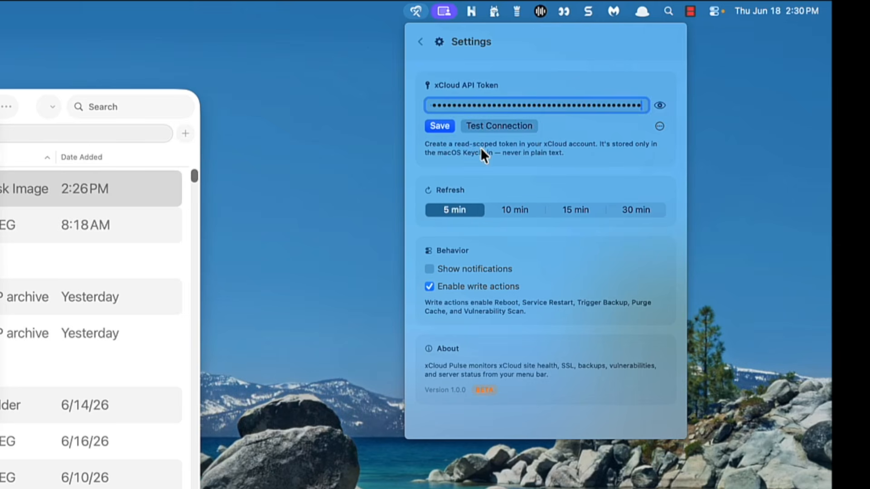
{"action": "left_click", "coordinate": [439, 126]}
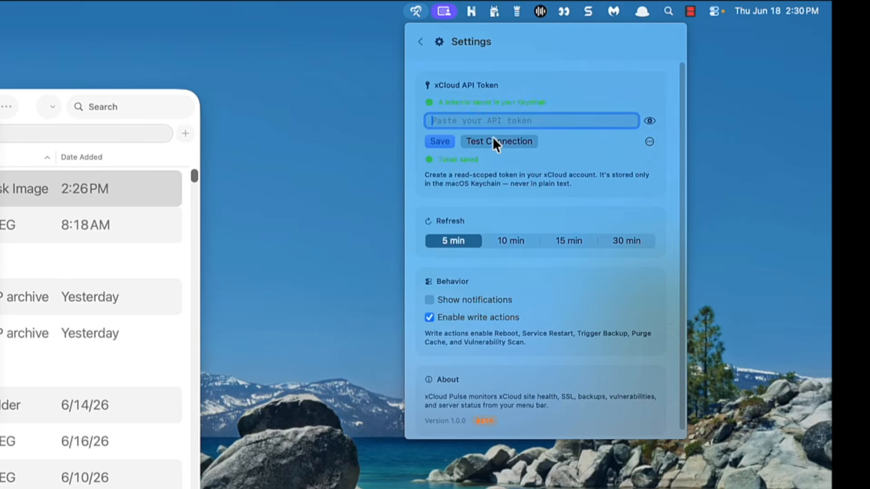
Allow xCloud Pulse to make Internet connections in Intego NetBarrier and test the xCloud connection from the app's settings
{"action": "left_click", "coordinate": [656, 145]}
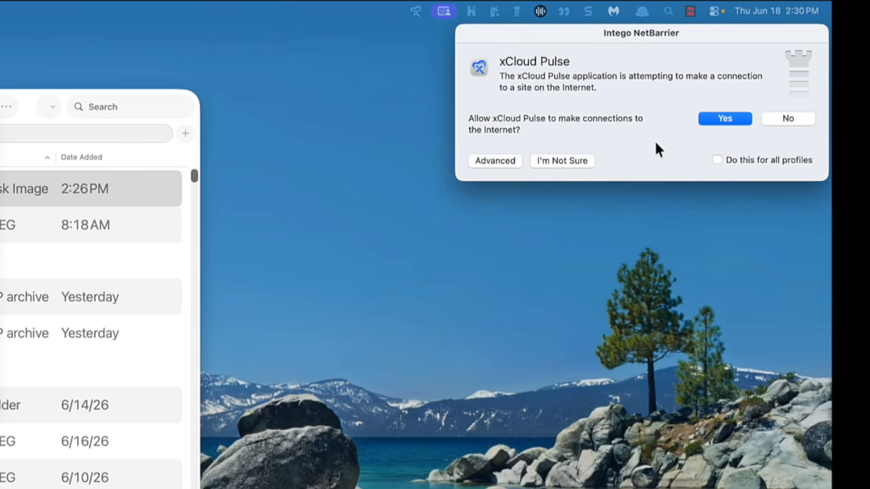
{"action": "left_click", "coordinate": [724, 120]}
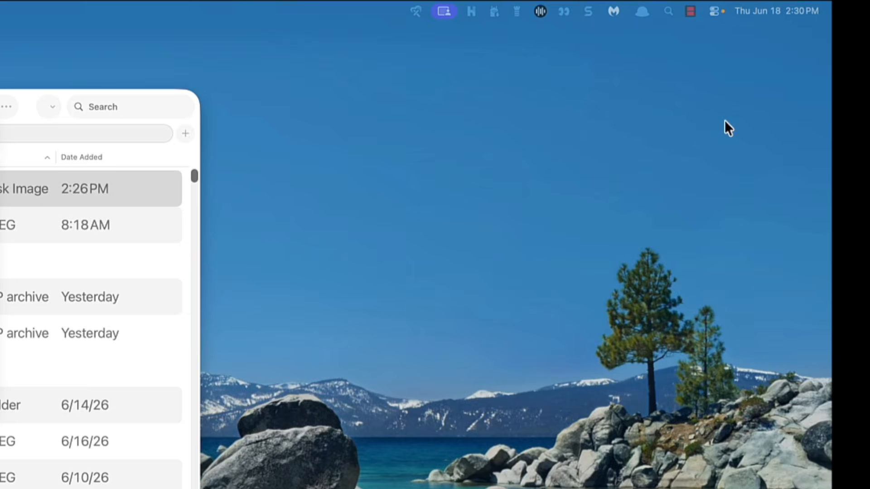
{"action": "left_click", "coordinate": [417, 13]}
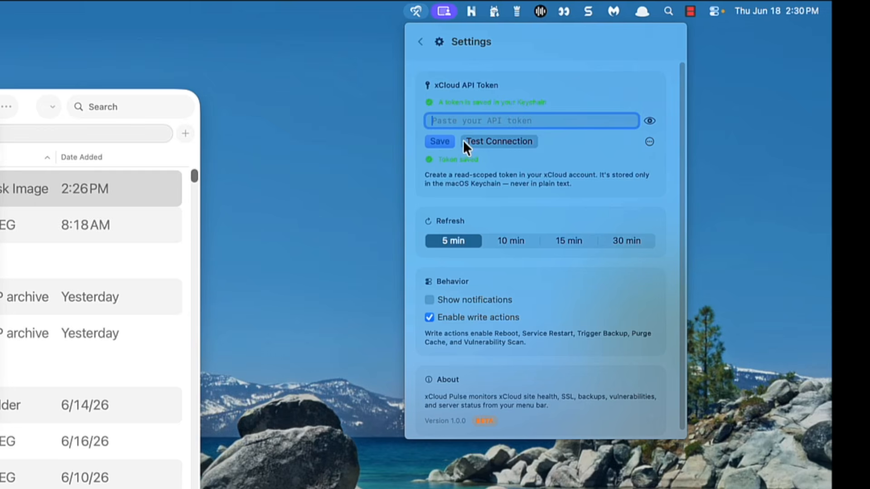
{"action": "left_click", "coordinate": [495, 141]}
Set the refresh interval to 30 min, disable write actions, enable notifications and return to the status overview
{"action": "left_click", "coordinate": [630, 243]}
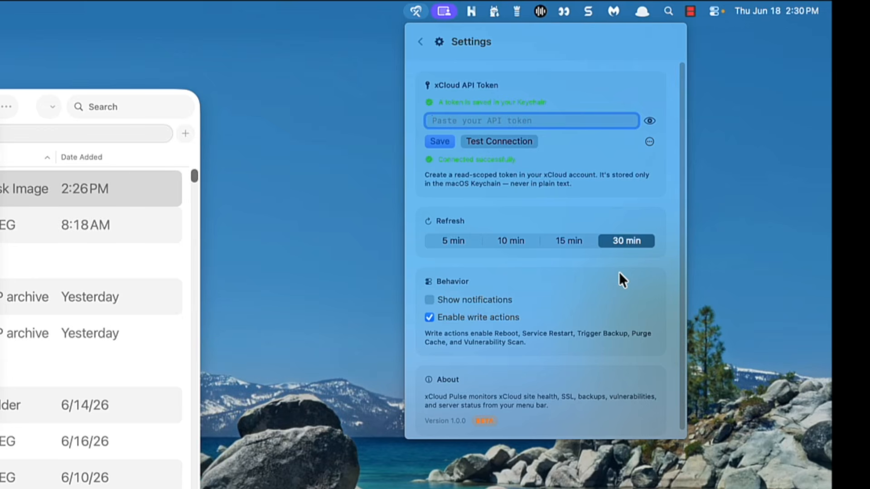
{"action": "left_click", "coordinate": [428, 317]}
{"action": "left_click", "coordinate": [430, 299]}
{"action": "left_click", "coordinate": [420, 42]}
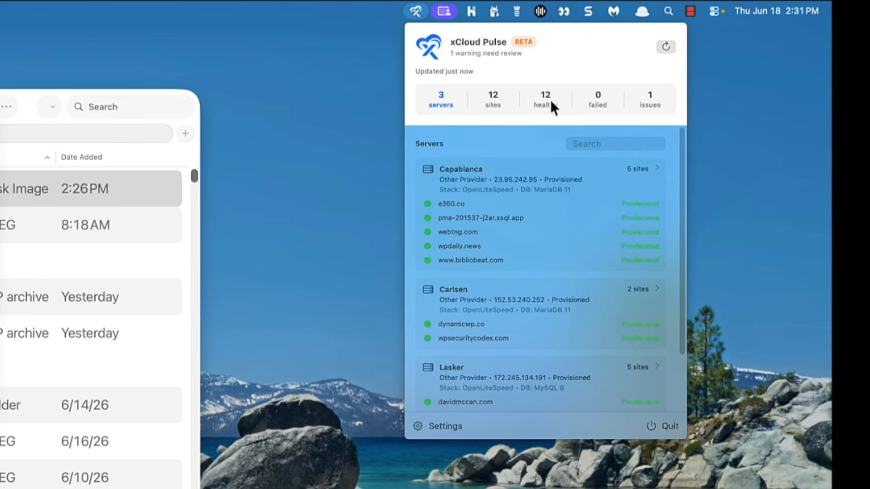
Review the issues list, go back to the servers list and close the xCloud Pulse overview
{"action": "left_click", "coordinate": [650, 100]}
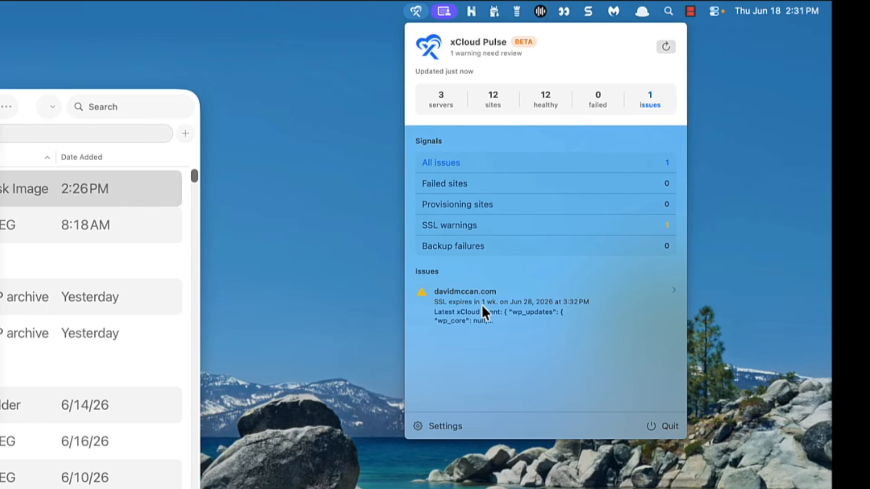
{"action": "left_click", "coordinate": [451, 107]}
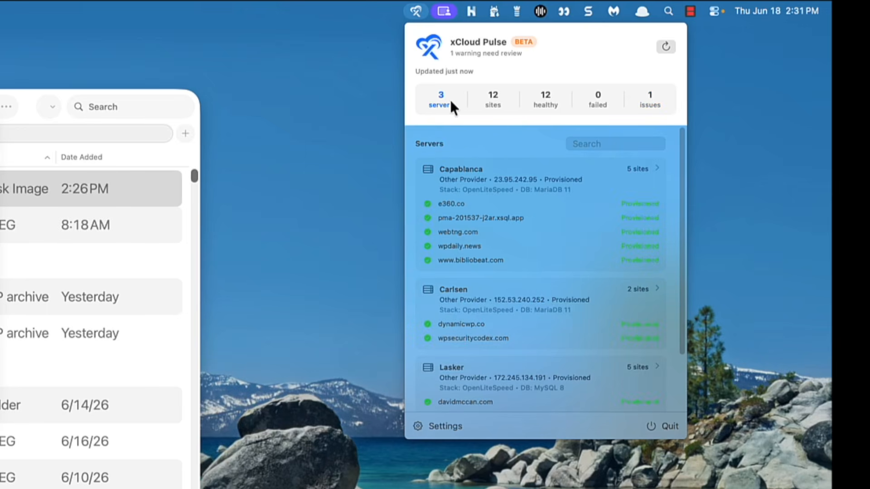
{"action": "left_click", "coordinate": [363, 6]}
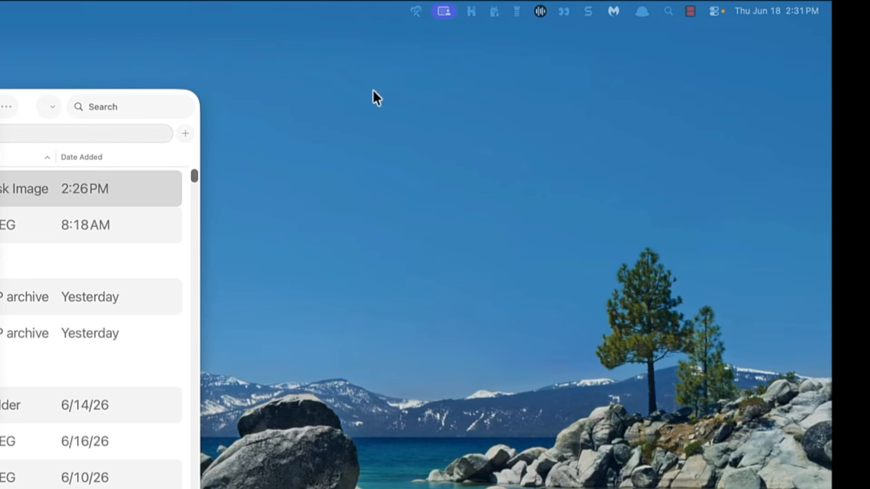
Reopen xCloud Pulse and examine the e360.co site's details, from server and SSL to vulnerabilities and monitoring history
{"action": "left_click", "coordinate": [417, 9]}
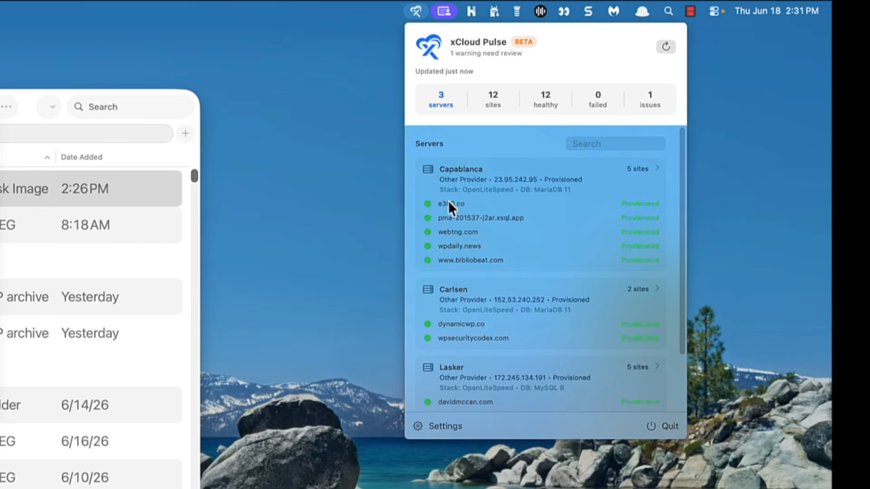
{"action": "left_click", "coordinate": [643, 203]}
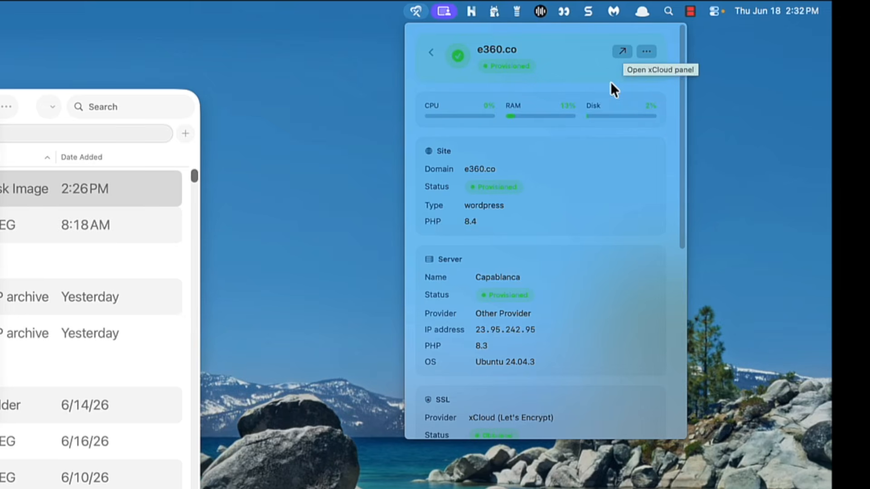
{"action": "scroll", "coordinate": [591, 254], "scroll_direction": "down", "scroll_amount": 10}
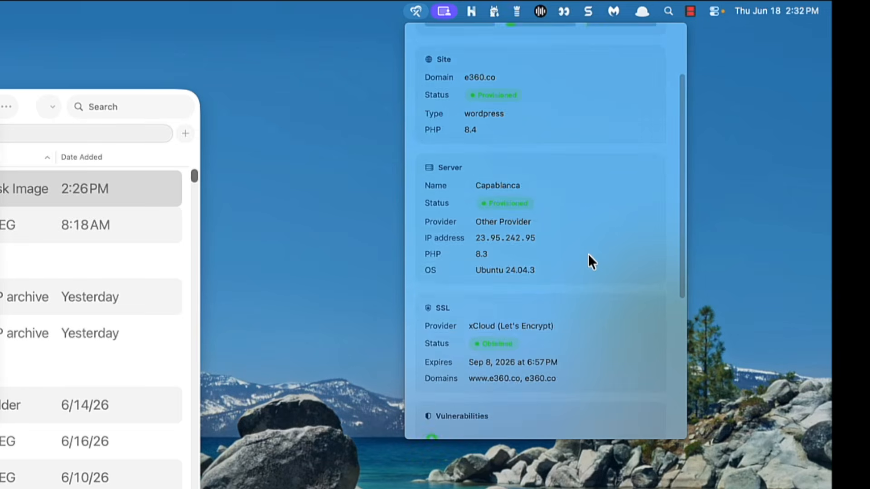
{"action": "scroll", "coordinate": [589, 255], "scroll_direction": "down", "scroll_amount": 3}
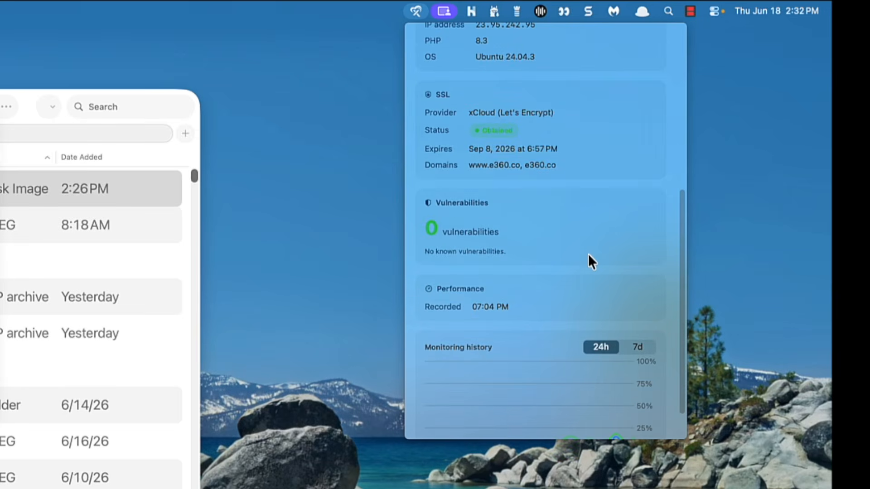
{"action": "scroll", "coordinate": [589, 255], "scroll_direction": "down", "scroll_amount": 2}
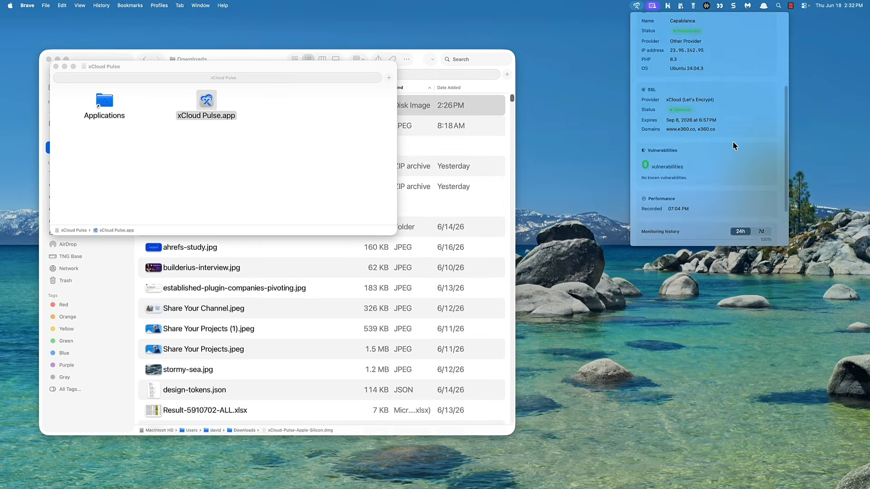
{"action": "scroll", "coordinate": [711, 161], "scroll_direction": "up", "scroll_amount": 3}
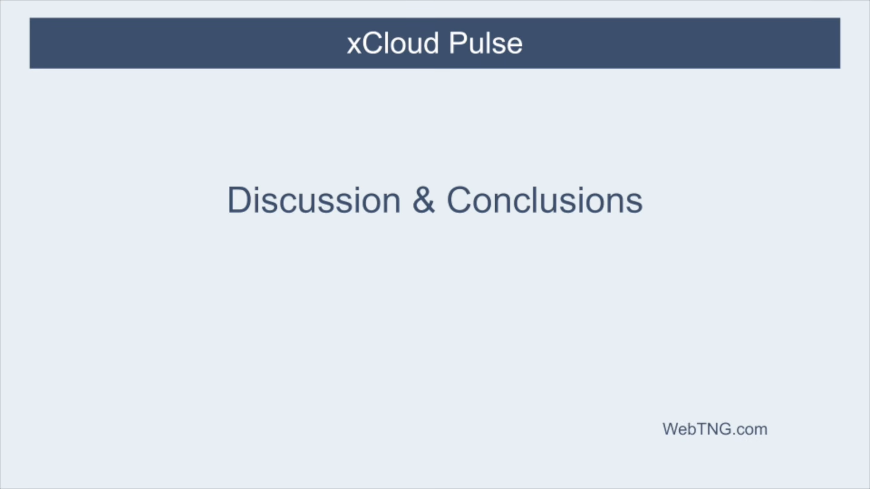